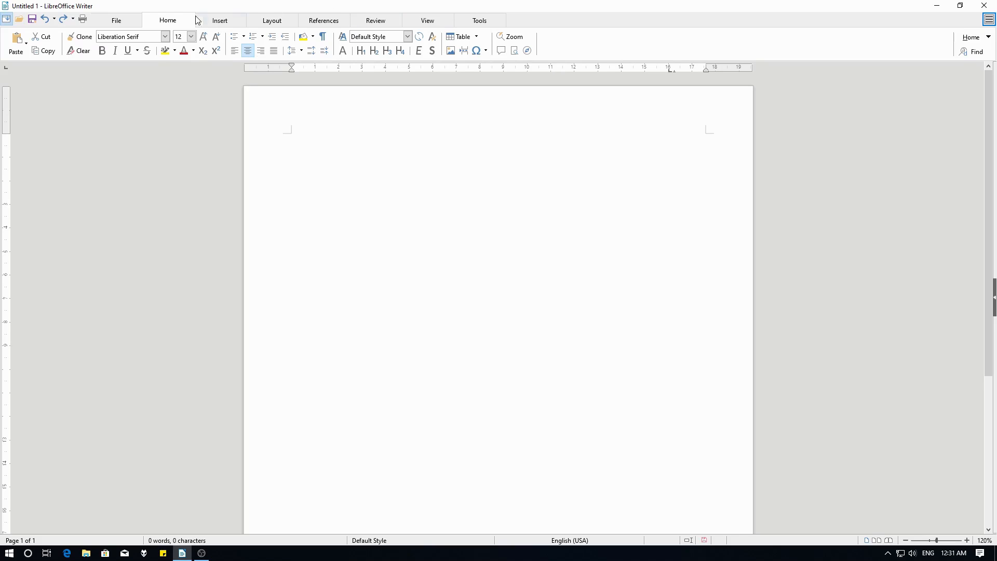
- Show the menu bar and switch the user interface layout to Groupedbar
{"action": "left_click", "coordinate": [9, 20]}
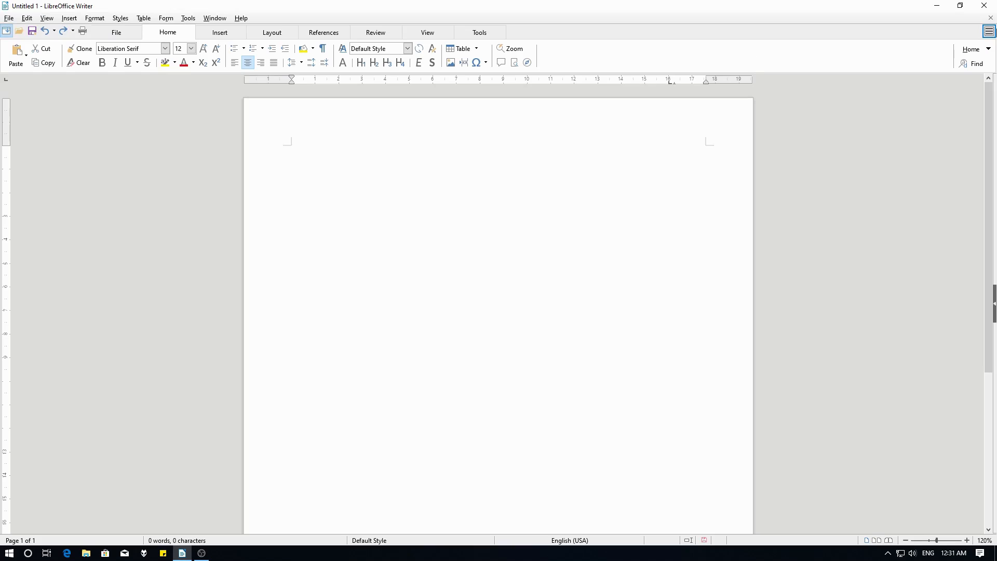
{"action": "left_click", "coordinate": [989, 32]}
{"action": "mouse_move", "coordinate": [965, 83]}
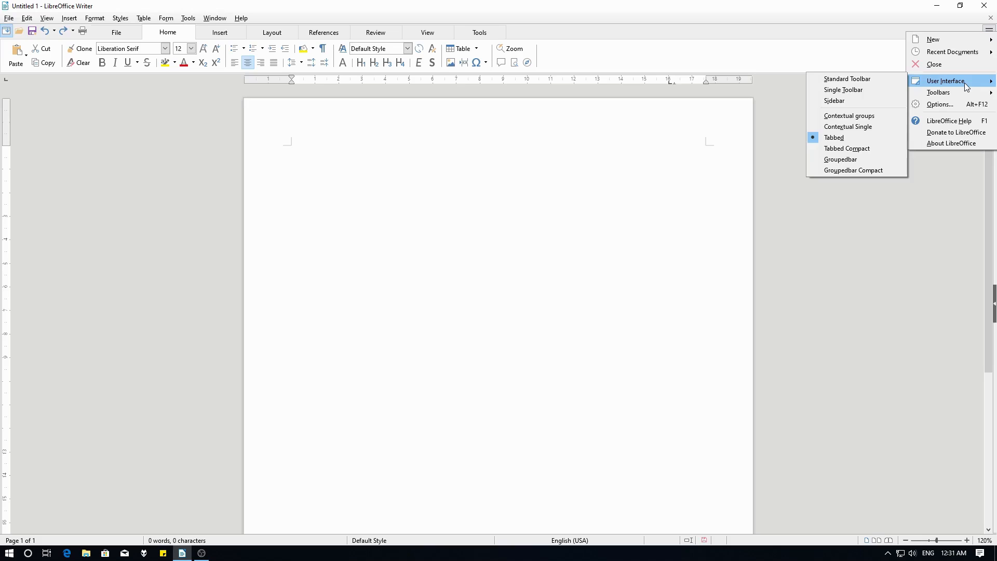
{"action": "left_click", "coordinate": [853, 156]}
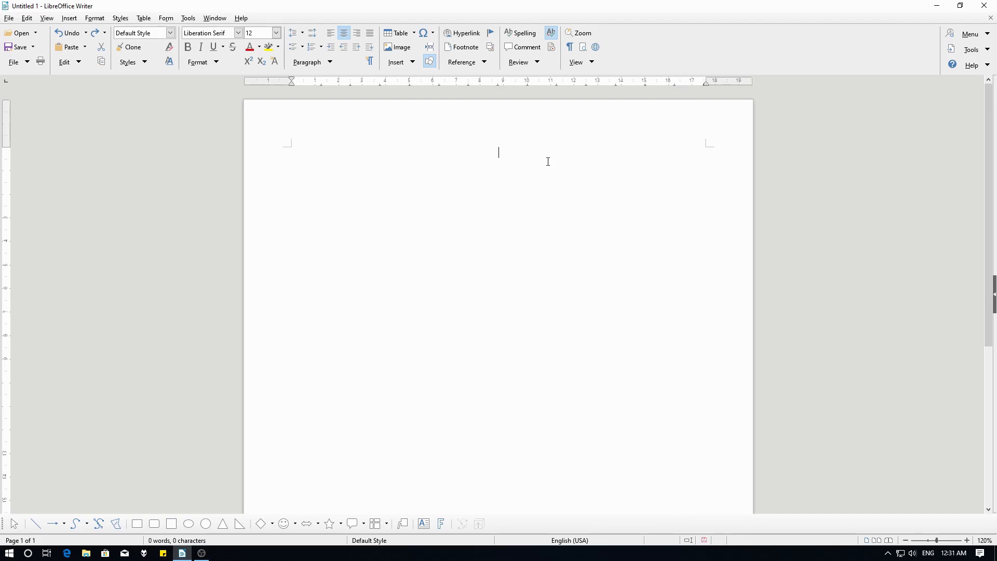
- Enter the centered heading DAFTAR ISI, leave an empty line below it, and left-align the following paragraph
{"action": "type", "text": "DAFTAR ISI"}
{"action": "key", "text": "Return"}
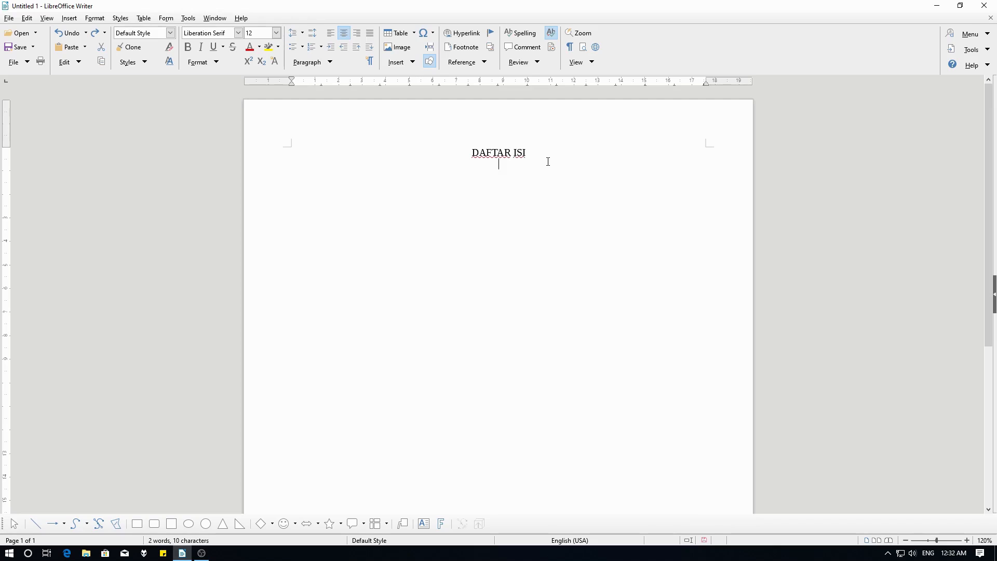
{"action": "key", "text": "Return"}
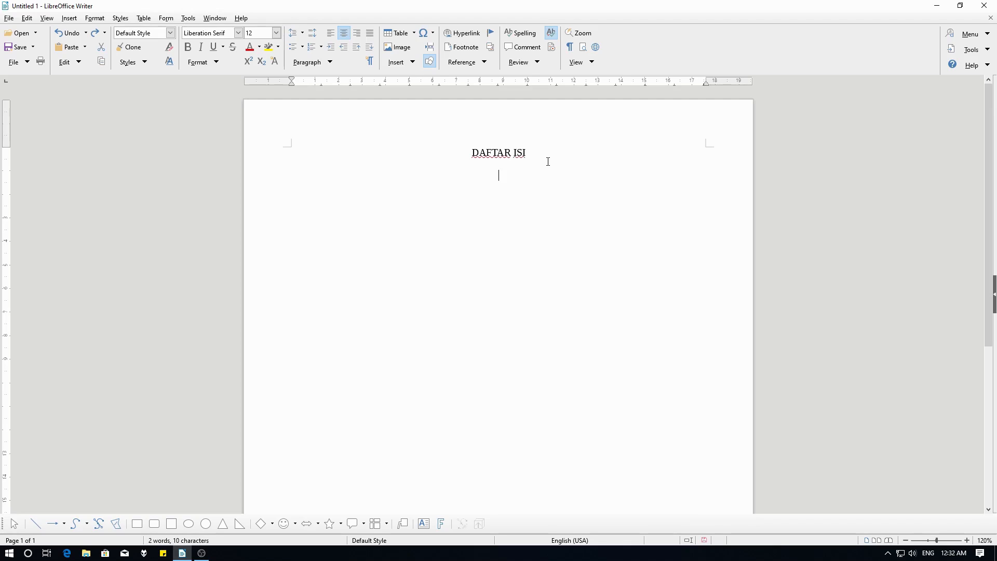
{"action": "left_click", "coordinate": [334, 40]}
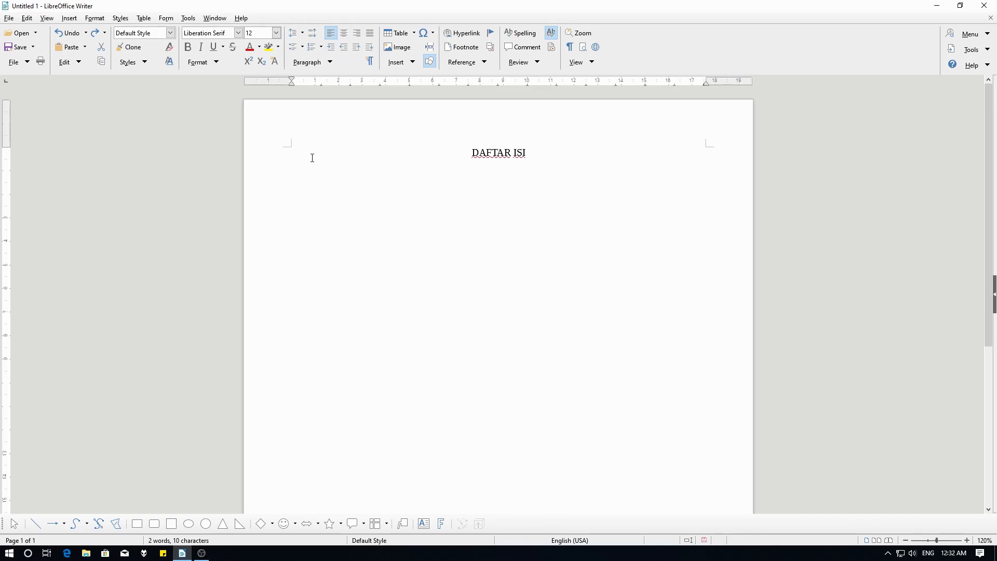
{"action": "left_click", "coordinate": [312, 62]}
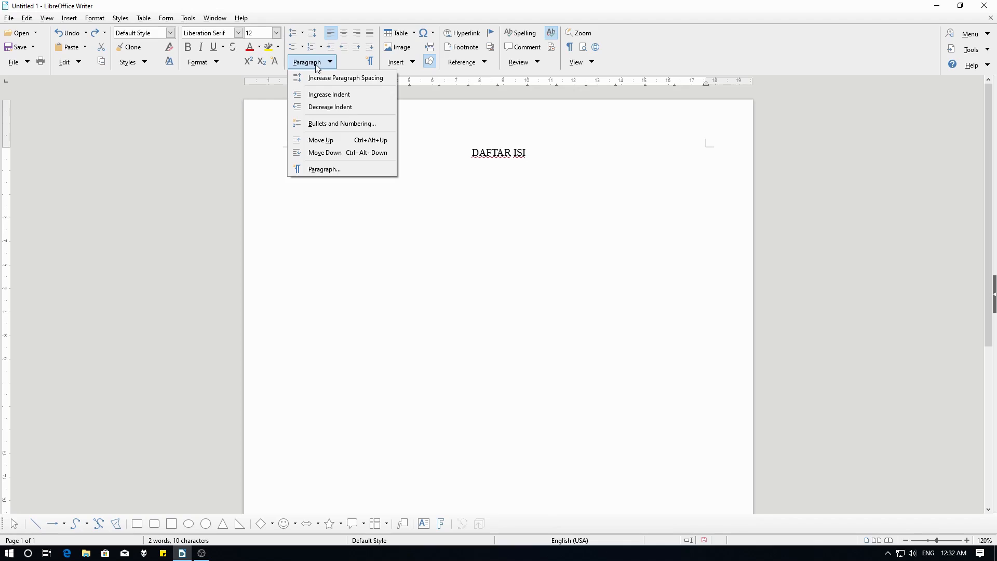
{"action": "left_click", "coordinate": [335, 171]}
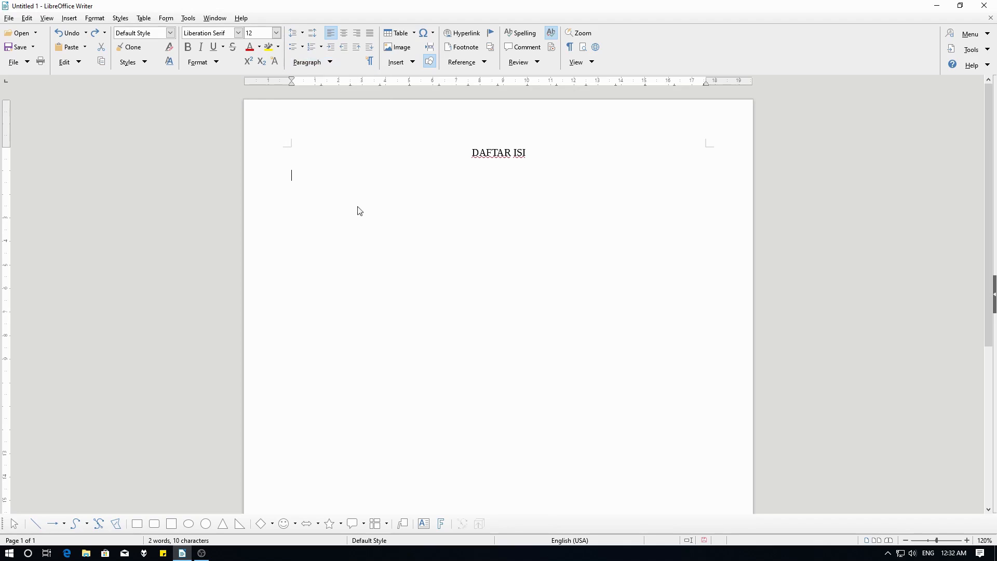
{"action": "right_click", "coordinate": [405, 201]}
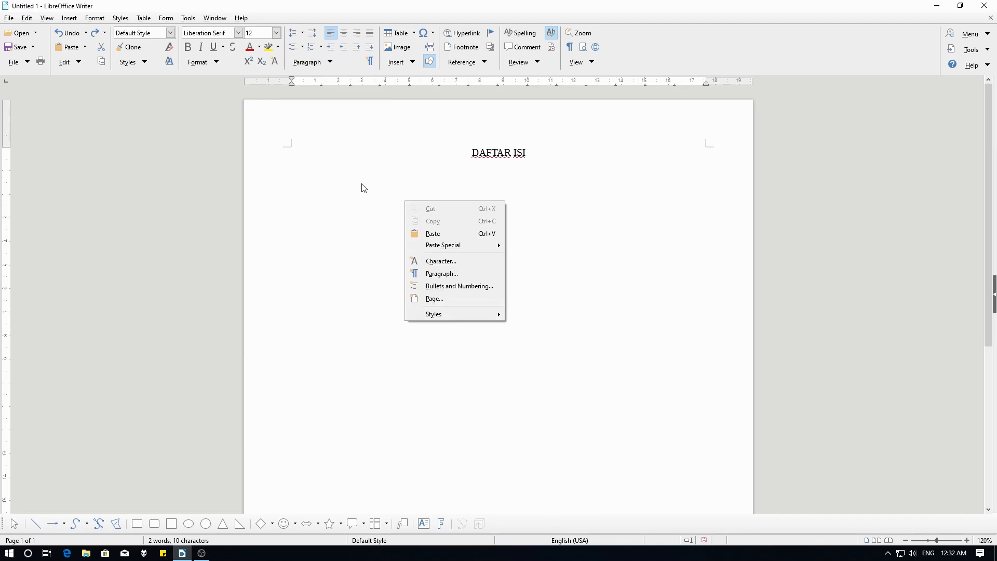
{"action": "left_click", "coordinate": [364, 185]}
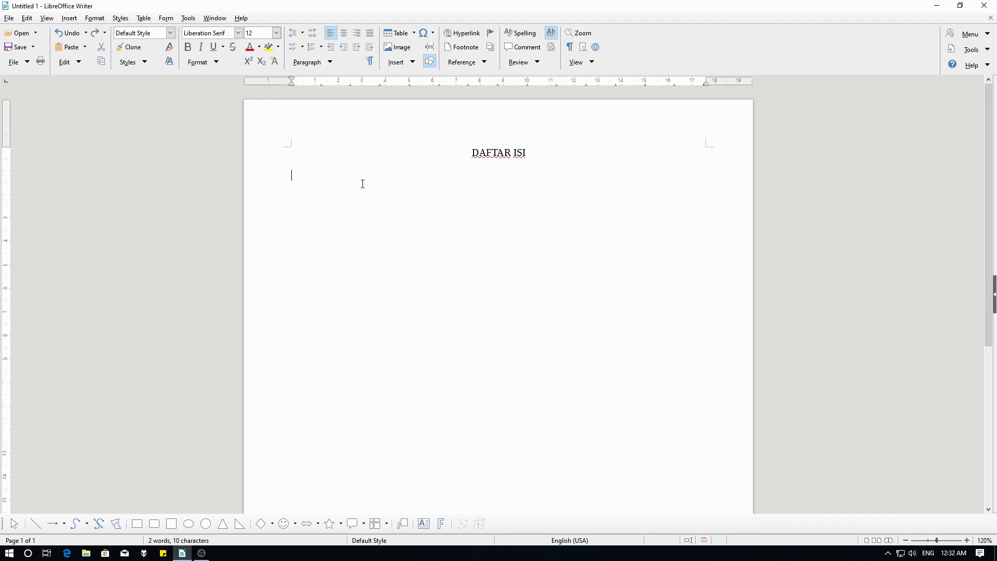
{"action": "right_click", "coordinate": [363, 184]}
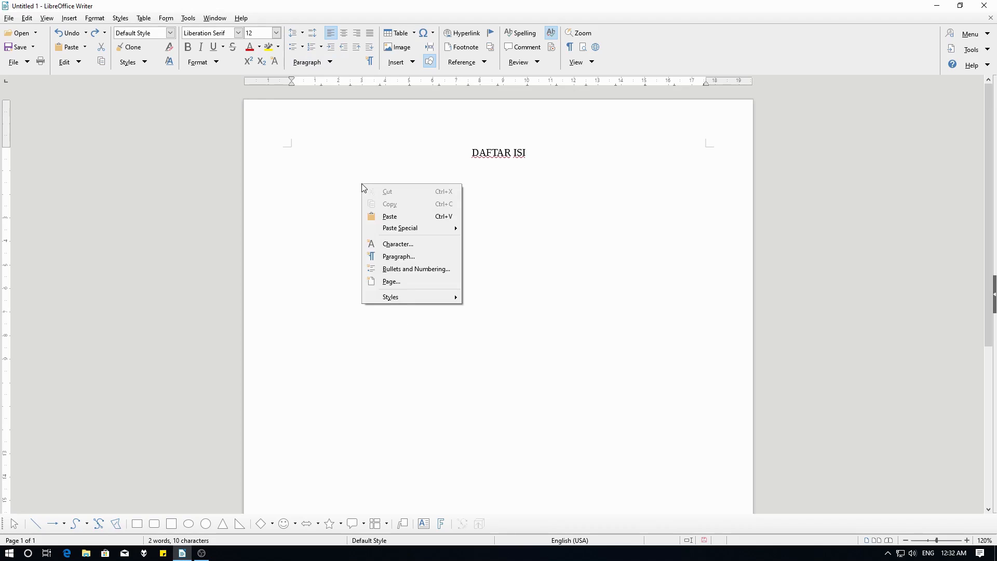
{"action": "left_click", "coordinate": [397, 259]}
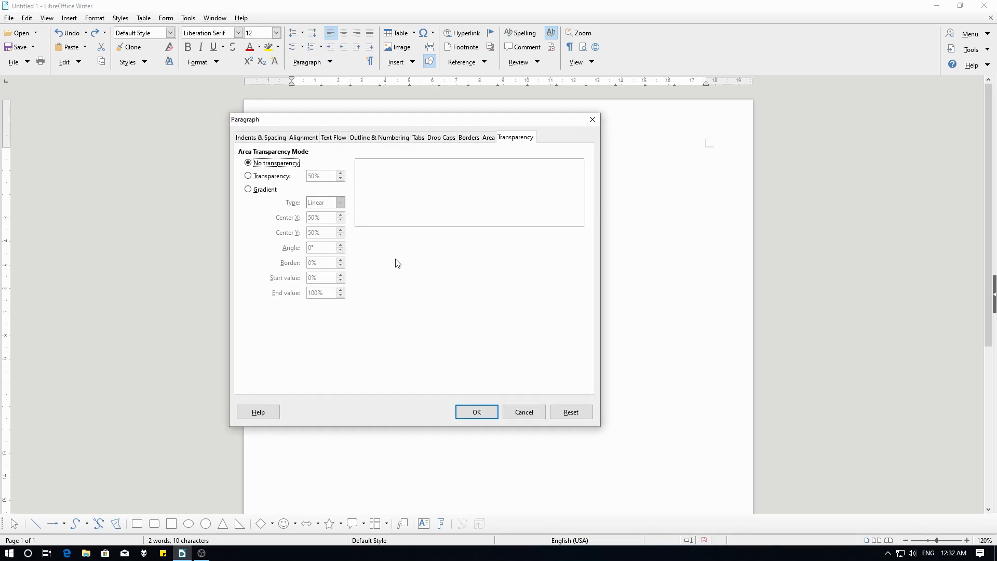
{"action": "left_click", "coordinate": [524, 412]}
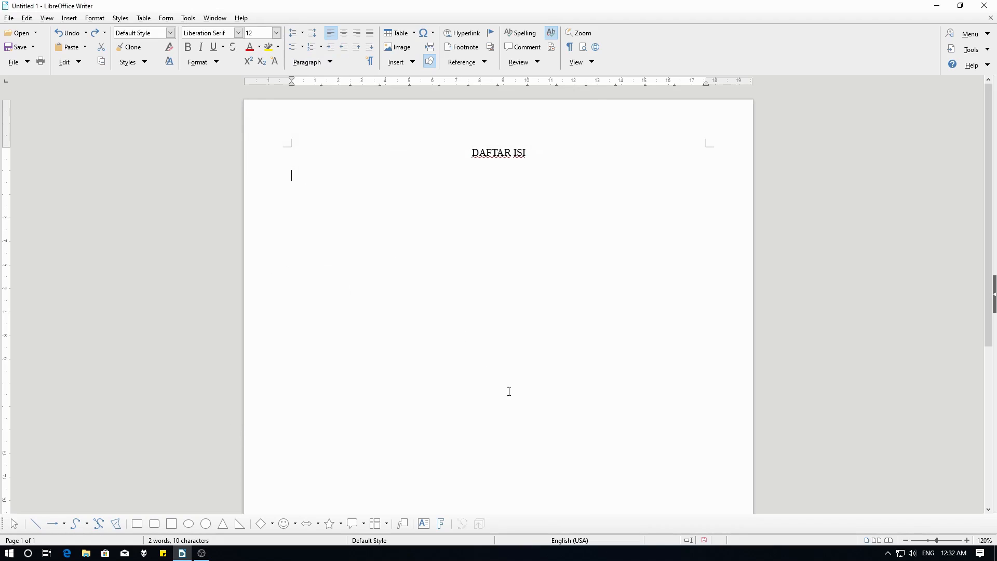
{"action": "left_click", "coordinate": [69, 19]}
{"action": "left_click", "coordinate": [130, 4]}
{"action": "left_click", "coordinate": [103, 20]}
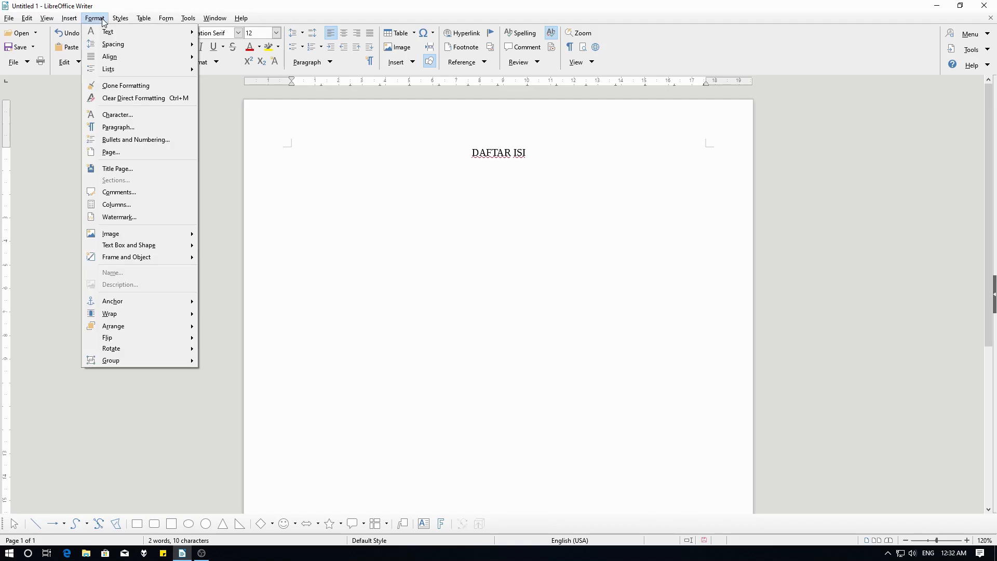
{"action": "left_click", "coordinate": [130, 126]}
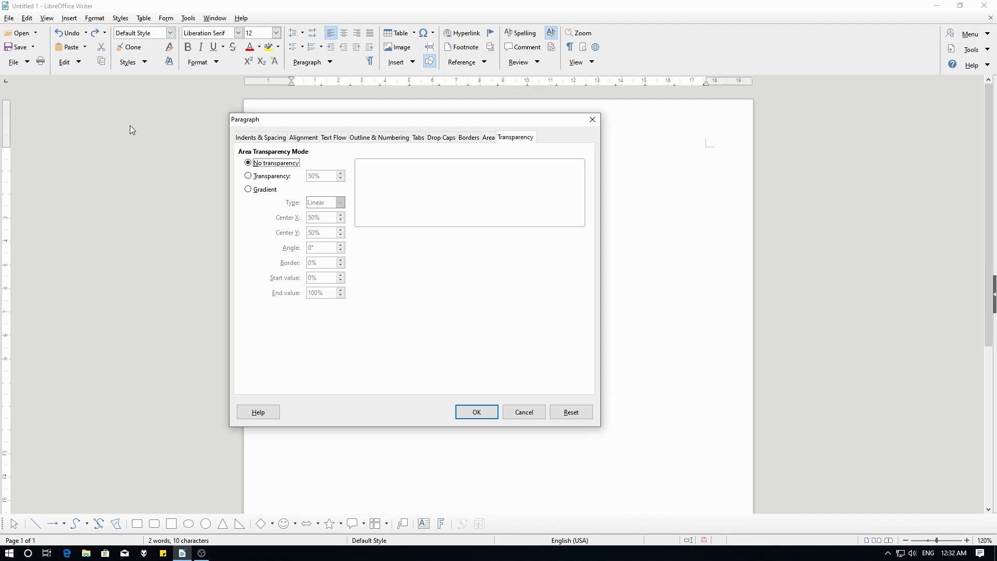
{"action": "left_click", "coordinate": [515, 413]}
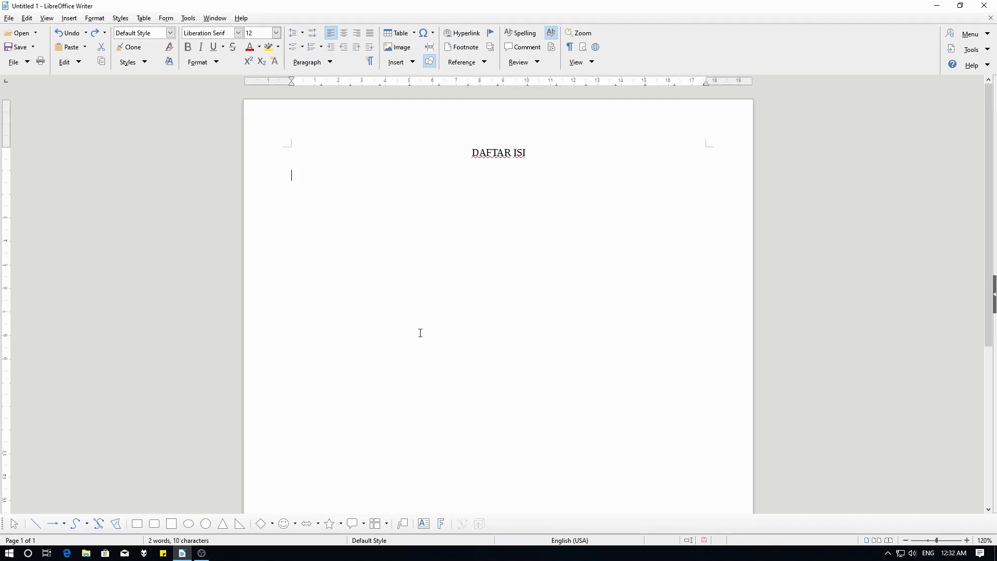
- Give the empty paragraph below the heading a left tab stop at 16 cm with a dotted fill character
{"action": "right_click", "coordinate": [350, 249]}
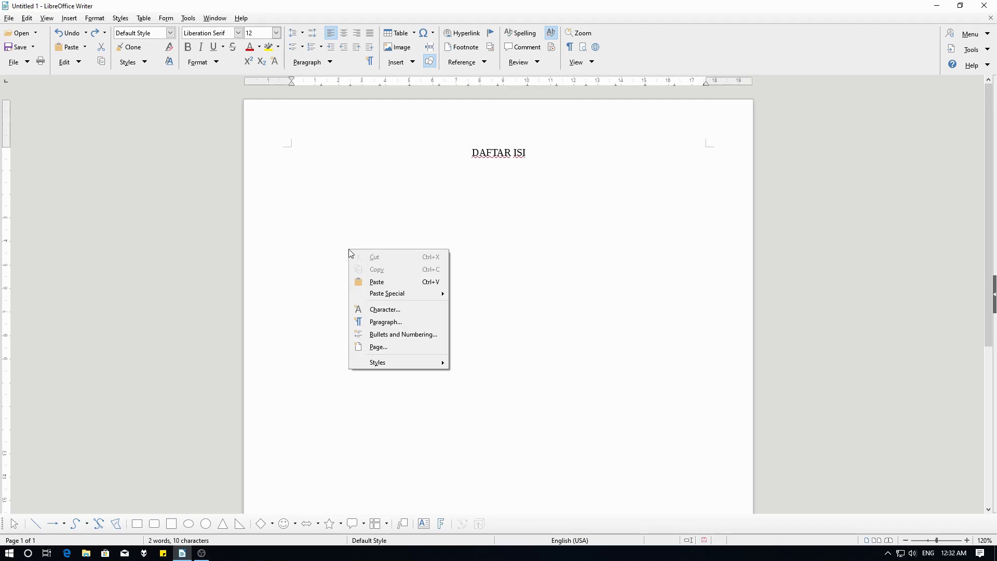
{"action": "left_click", "coordinate": [392, 323]}
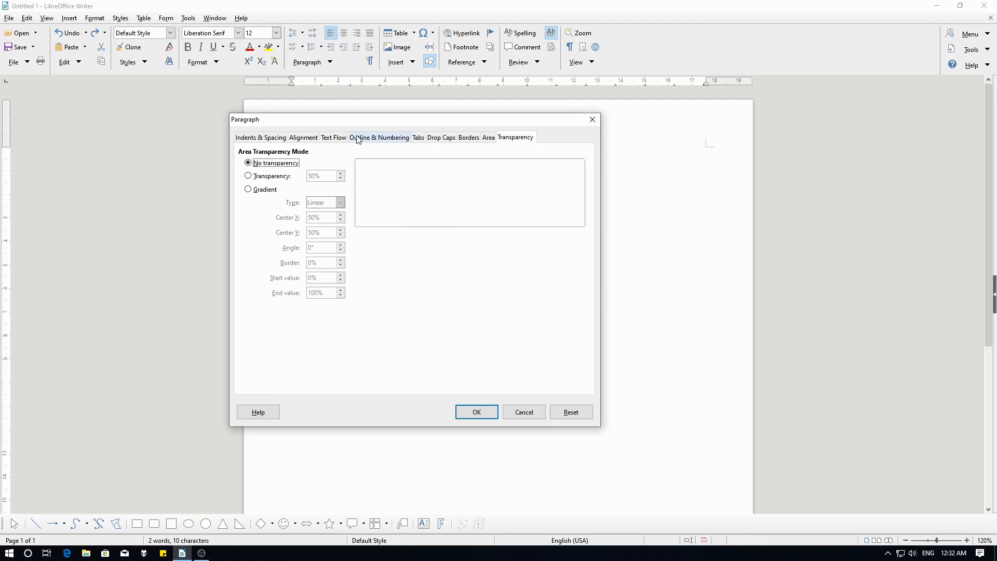
{"action": "left_click", "coordinate": [424, 142]}
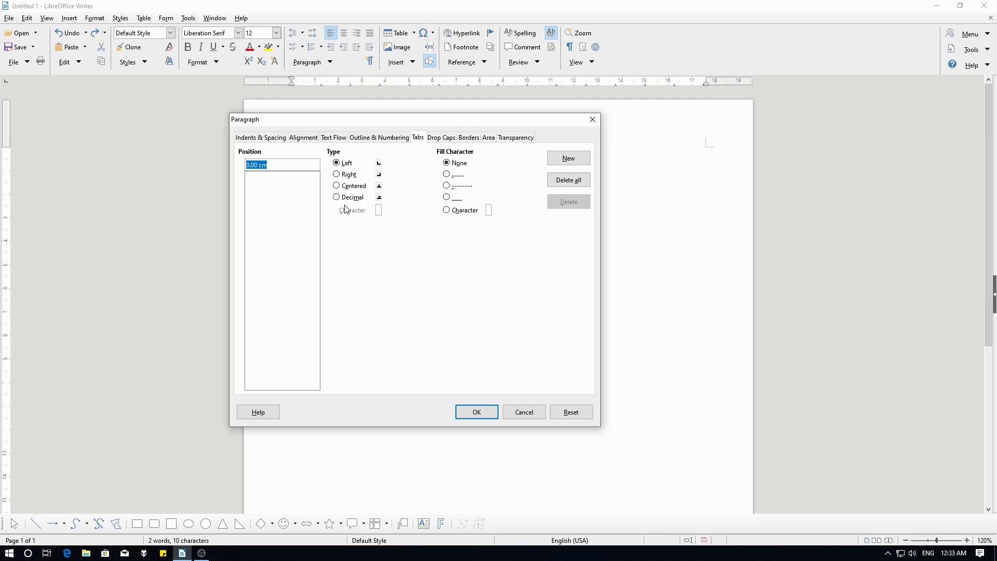
{"action": "left_click", "coordinate": [254, 165]}
{"action": "key", "text": "Right"}
{"action": "key", "text": "BackSpace"}
{"action": "type", "text": "15"}
{"action": "left_click", "coordinate": [454, 178]}
{"action": "left_click", "coordinate": [482, 416]}
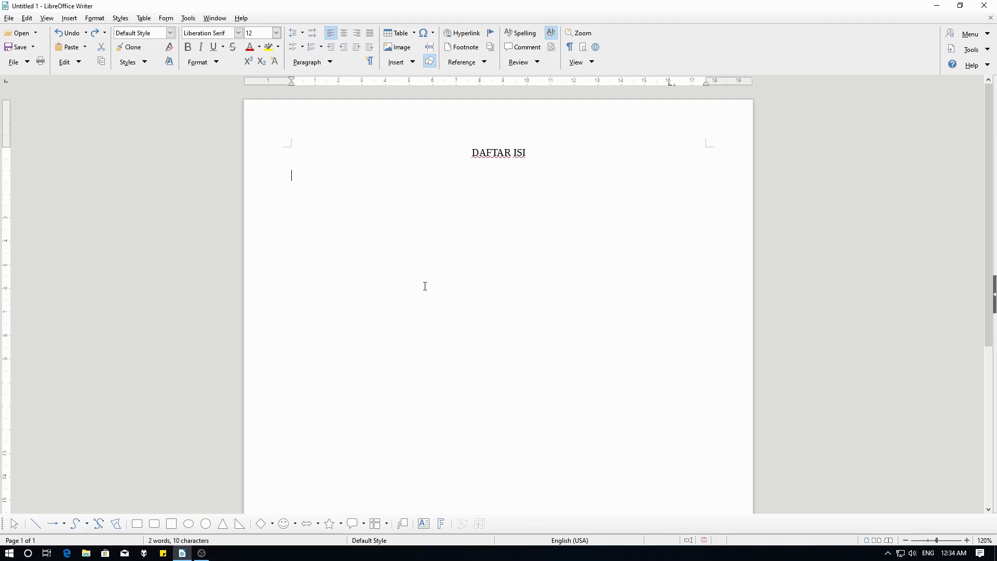
- Add a BAB I entry with a dotted tab leader and a BAB II entry followed by manually typed dots
{"action": "type", "text": "BAB I"}
{"action": "key", "text": "Tab"}
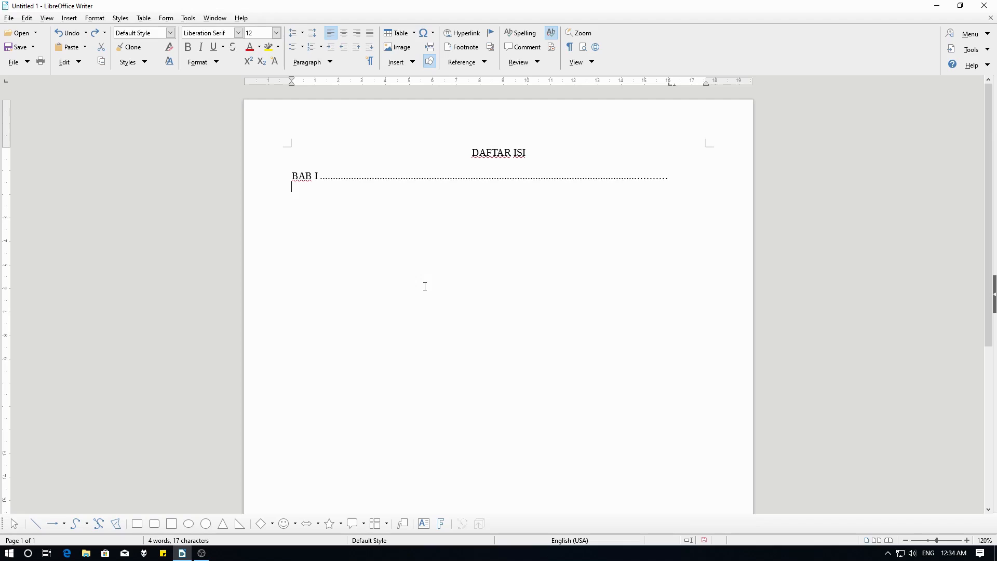
{"action": "type", "text": "BAB II ................................................................."}
{"action": "key", "text": "Tab"}
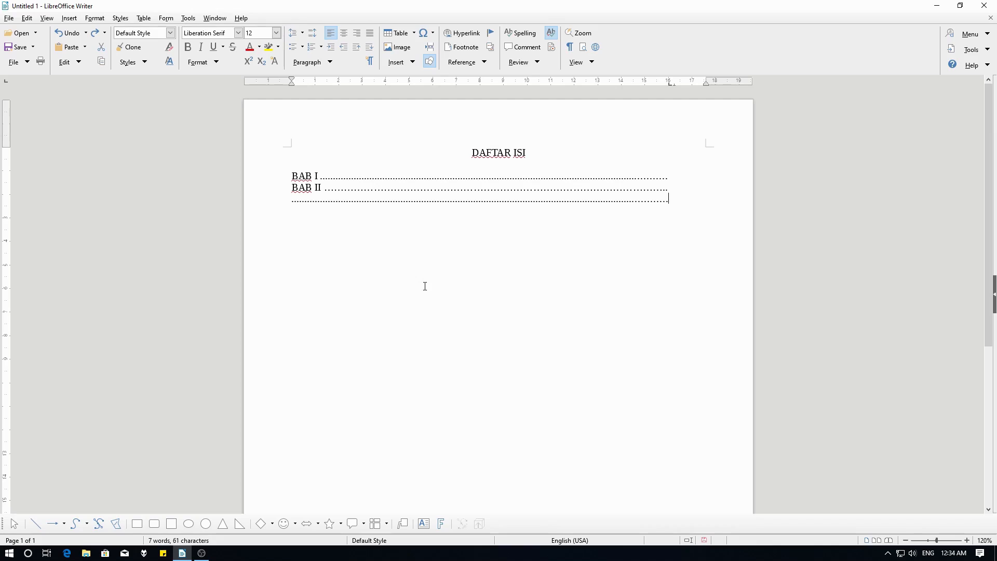
{"action": "key", "text": "BackSpace"}
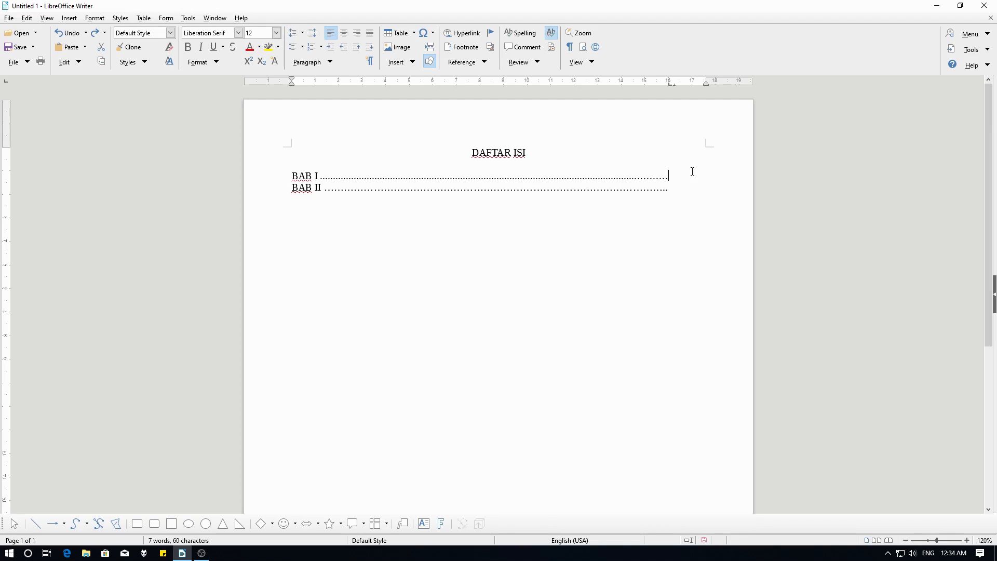
- Insert a numbered sub-item KATA PENGANTAR with a dotted tab leader between BAB I and BAB II
{"action": "key", "text": "Return"}
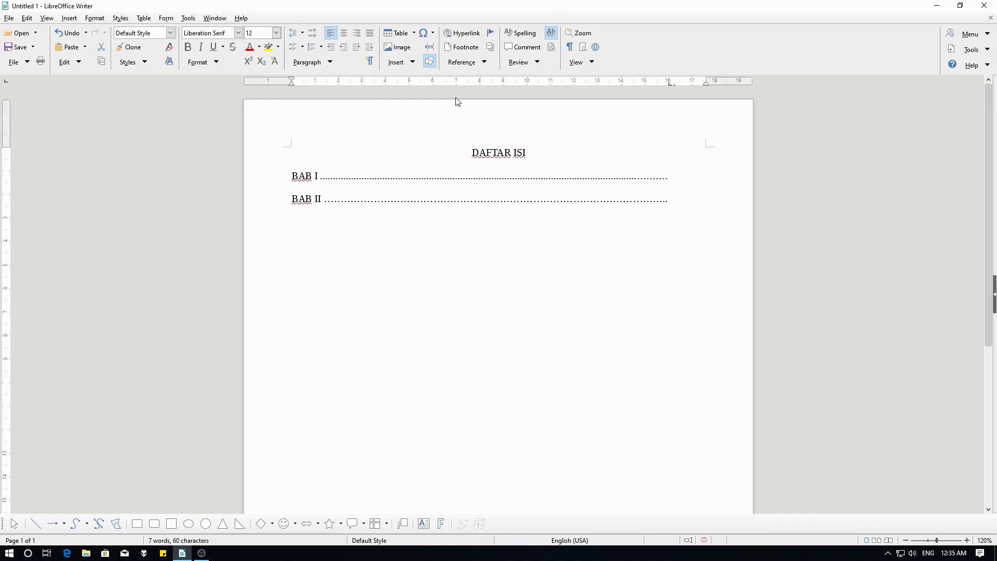
{"action": "left_click", "coordinate": [312, 47]}
{"action": "type", "text": "JA"}
{"action": "key", "text": "BackSpace"}
{"action": "key", "text": "BackSpace"}
{"action": "type", "text": "KATA PENGANTAR"}
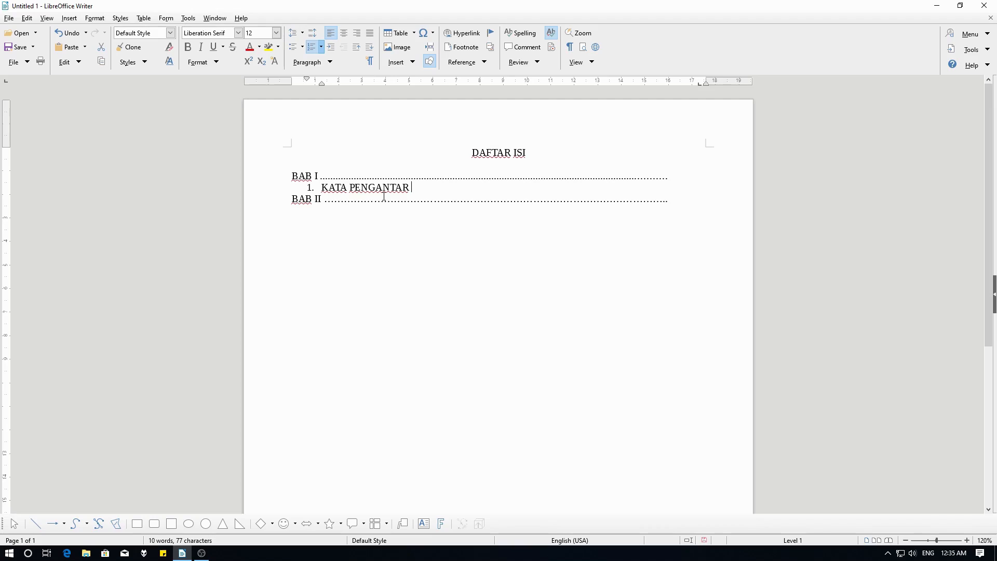
{"action": "key", "text": "ctrl+v"}
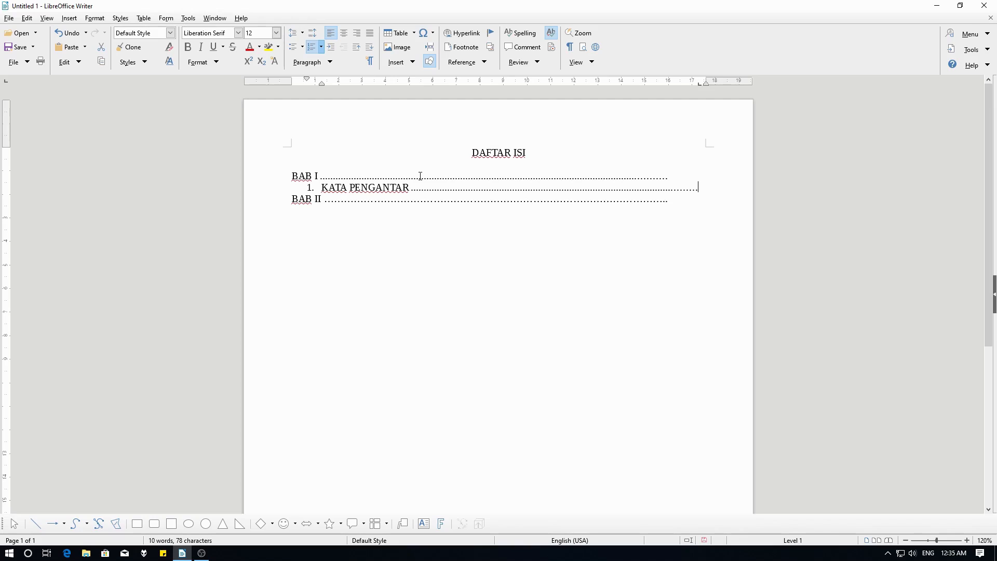
{"action": "right_click", "coordinate": [705, 188]}
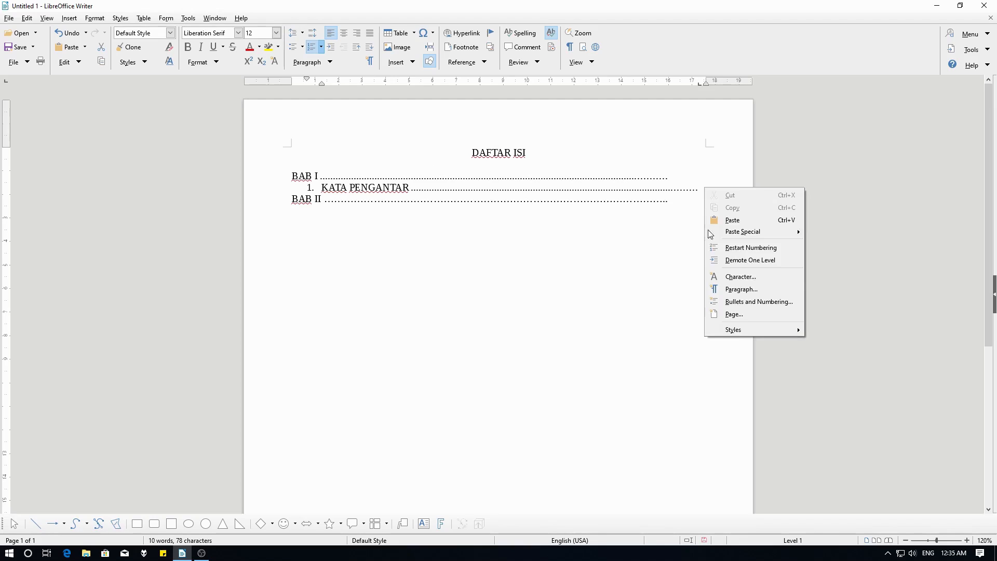
{"action": "left_click", "coordinate": [750, 292]}
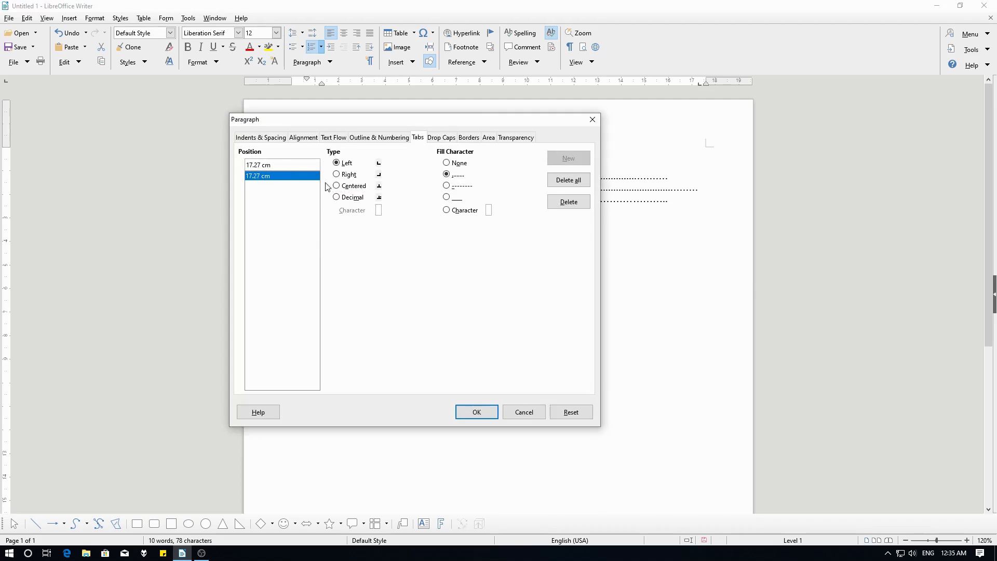
{"action": "left_click", "coordinate": [521, 413]}
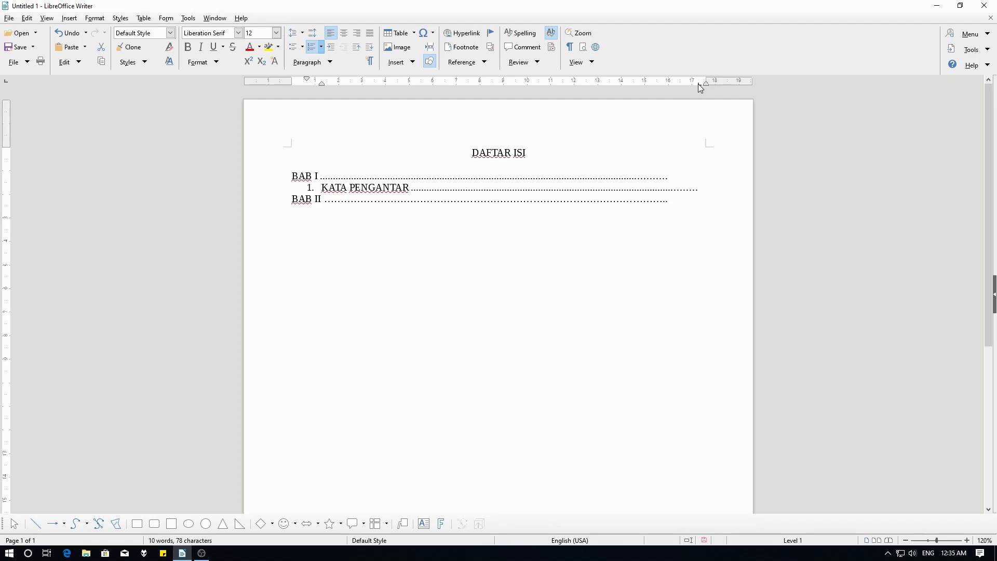
- Move the KATA PENGANTAR tab stop to 16 cm on the ruler so its leader ends in line with BAB I
{"action": "left_click_drag", "start_coordinate": [699, 84], "coordinate": [669, 86]}
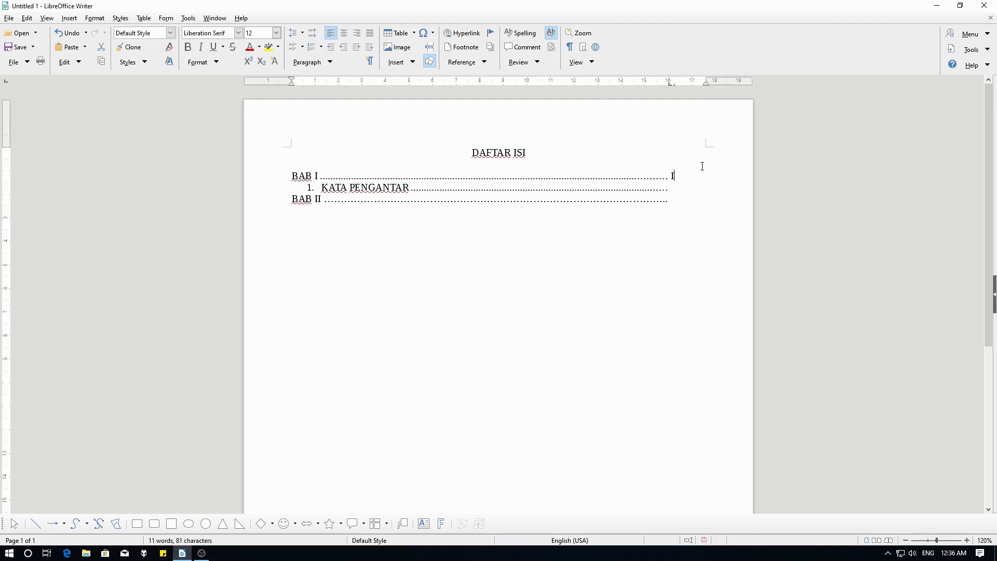
- Enter page number I for BAB I and II for KATA PENGANTAR, and add a BAB III entry with a dotted tab leader
{"action": "type", "text": "II"}
{"action": "key", "text": "BackSpace"}
{"action": "key", "text": "BackSpace"}
{"action": "type", "text": "IIBAB III"}
{"action": "key", "text": "Tab"}
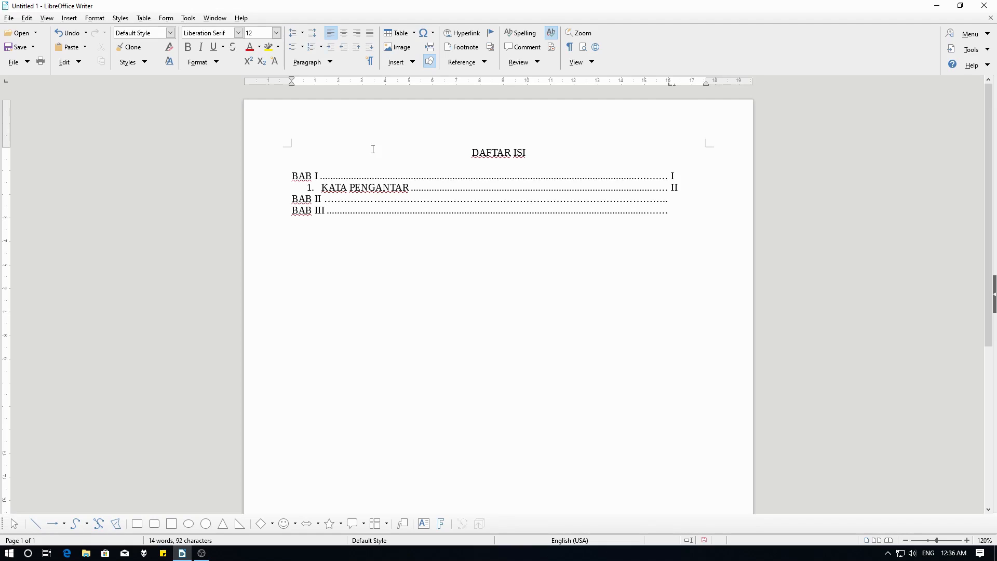
- Replace the typed dots after BAB II with a dotted tab leader, and reinsert the leader after BAB III
{"action": "key", "text": "BackSpace"}
{"action": "key", "text": "BackSpace"}
{"action": "key", "text": "Tab"}
{"action": "key", "text": "Down"}
{"action": "key", "text": "BackSpace"}
{"action": "key", "text": "BackSpace"}
{"action": "key", "text": "Tab"}
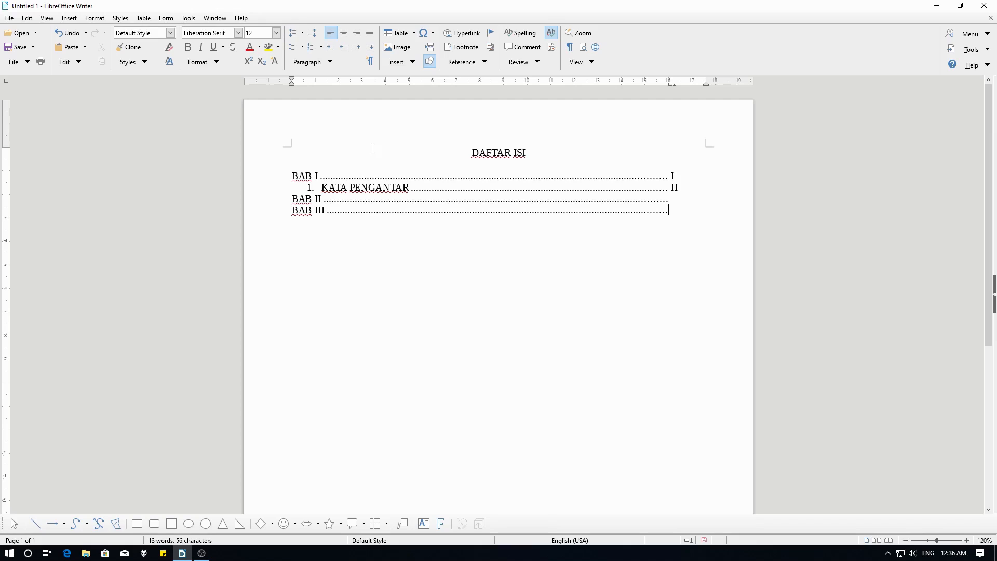